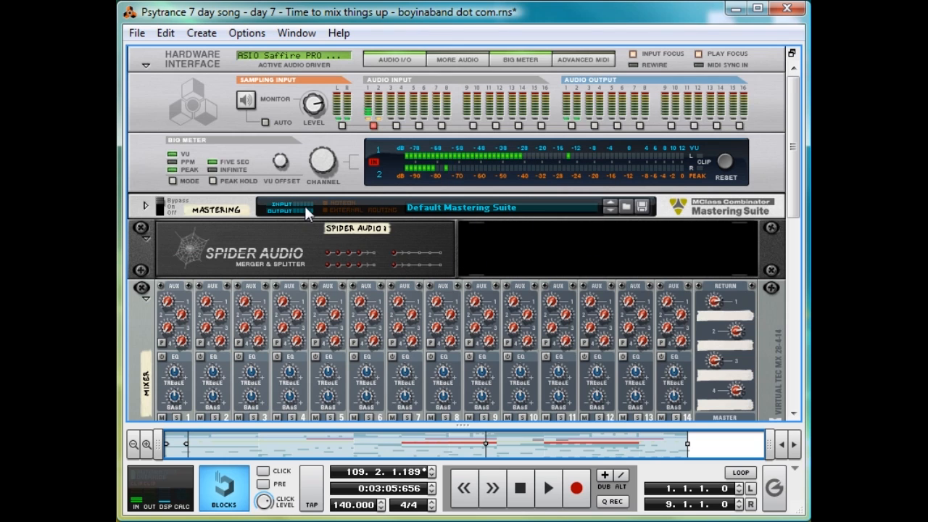
Play the opening of the song and examine the channel levels in the mixer
{"action": "scroll", "coordinate": [453, 269], "scroll_direction": "down", "scroll_amount": 3}
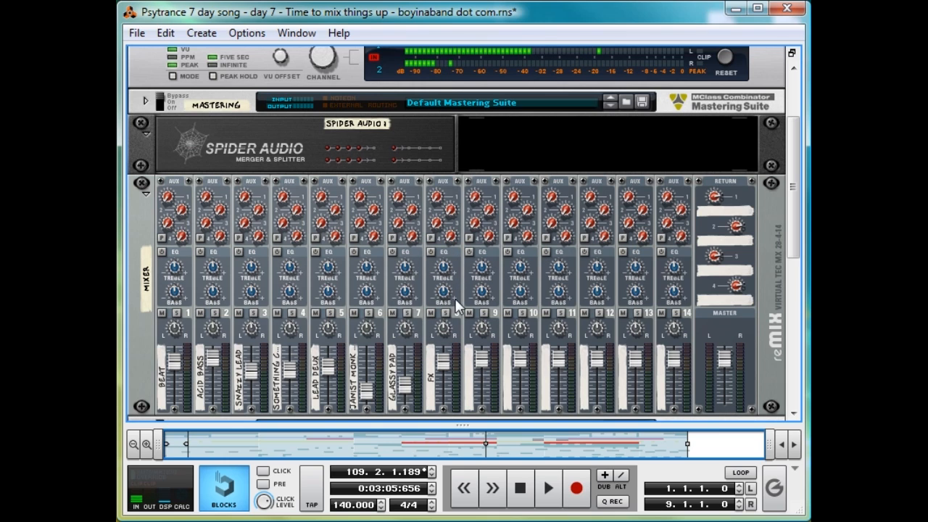
{"action": "scroll", "coordinate": [424, 294], "scroll_direction": "down", "scroll_amount": 2}
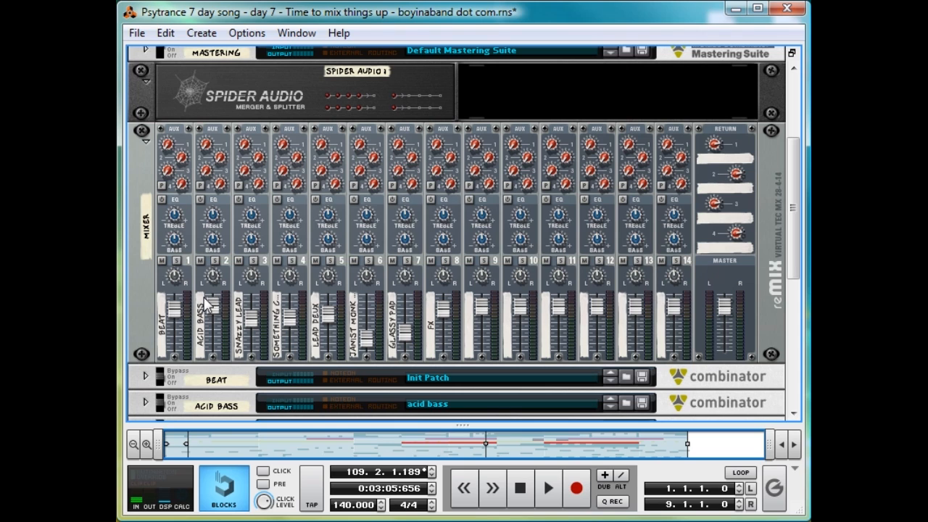
{"action": "key", "text": "space"}
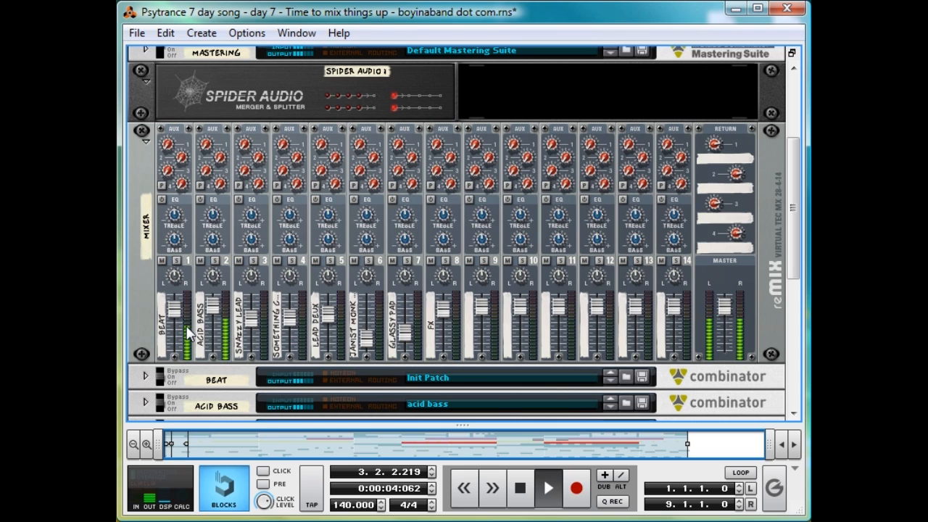
{"action": "key", "text": "space"}
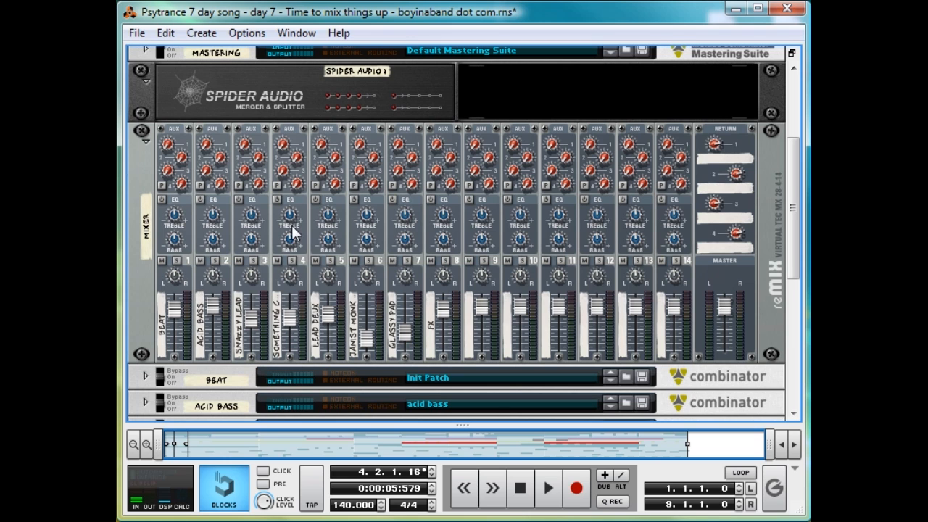
{"action": "scroll", "coordinate": [294, 230], "scroll_direction": "up", "scroll_amount": 2}
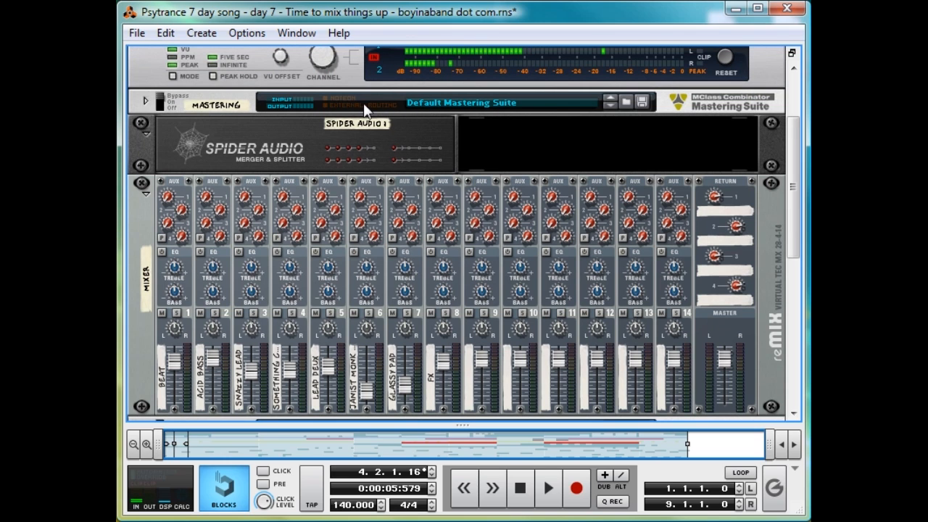
{"action": "scroll", "coordinate": [470, 162], "scroll_direction": "down", "scroll_amount": 2}
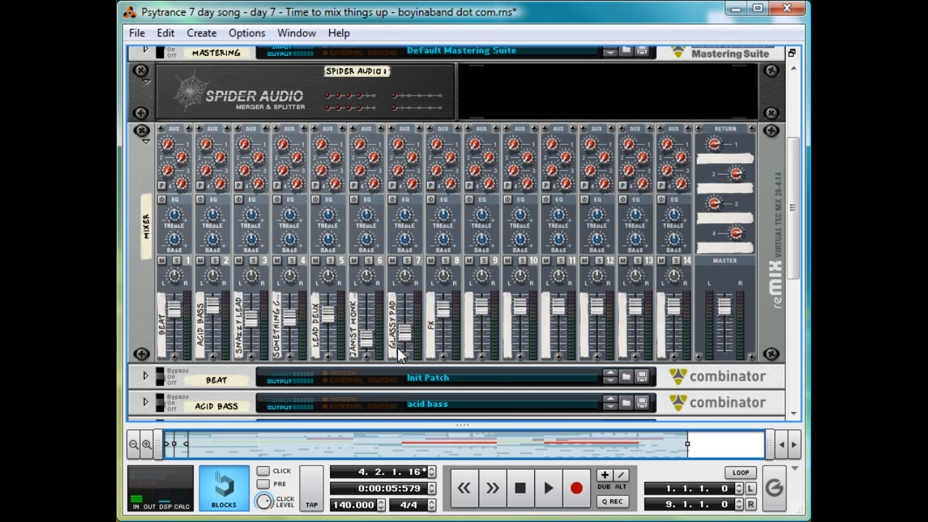
{"action": "mouse_move", "coordinate": [398, 336]}
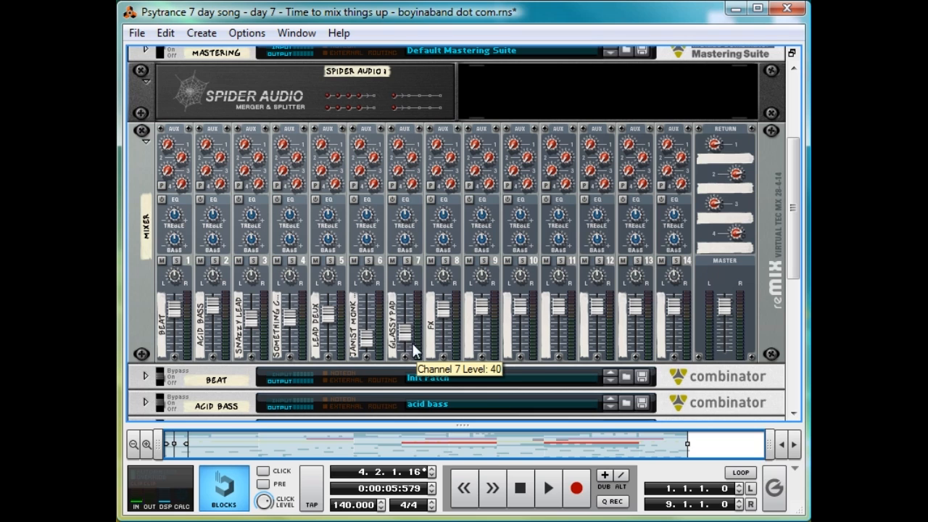
{"action": "mouse_move", "coordinate": [445, 335]}
Expand the FX combinator and audition Kong drum pads 1, 2, 3, 4 and 6
{"action": "scroll", "coordinate": [568, 304], "scroll_direction": "down", "scroll_amount": 5}
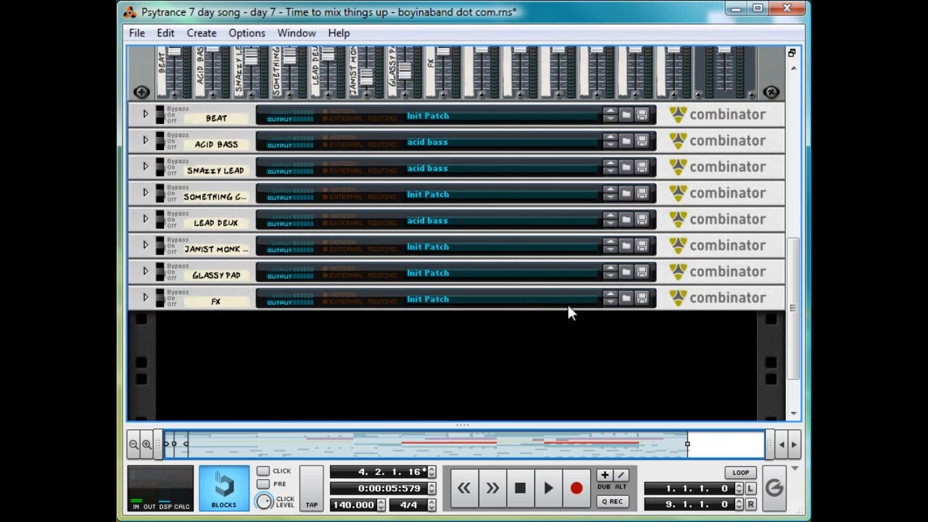
{"action": "left_click", "coordinate": [144, 297]}
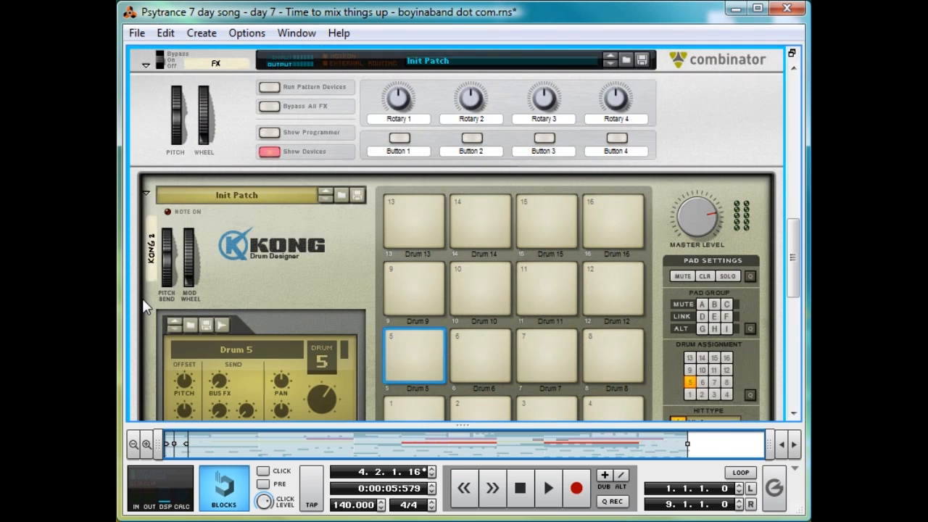
{"action": "scroll", "coordinate": [437, 346], "scroll_direction": "down", "scroll_amount": 3}
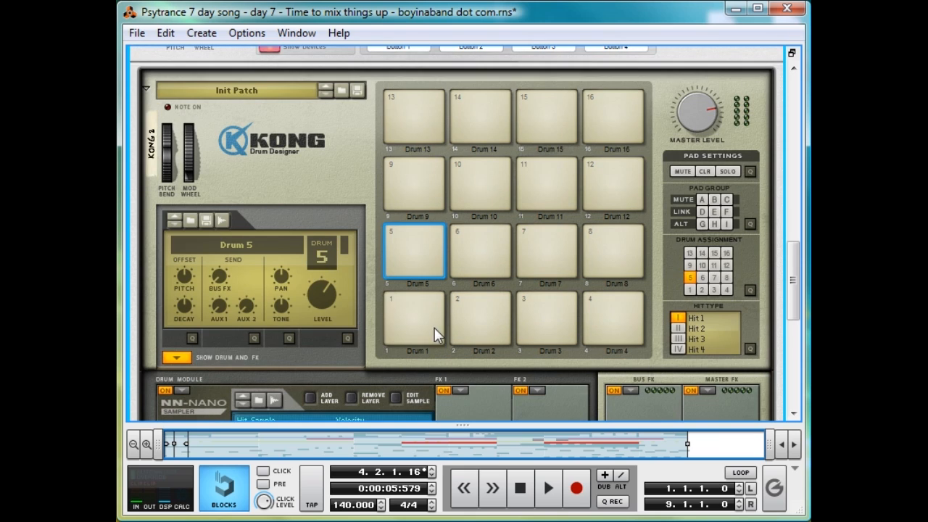
{"action": "left_click", "coordinate": [430, 328]}
{"action": "left_click", "coordinate": [496, 324]}
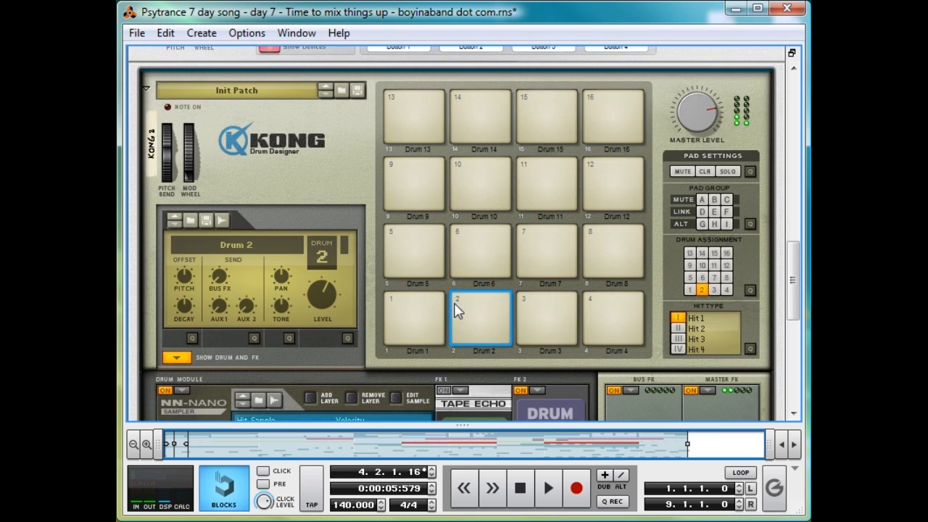
{"action": "left_click", "coordinate": [568, 319]}
{"action": "left_click", "coordinate": [635, 326]}
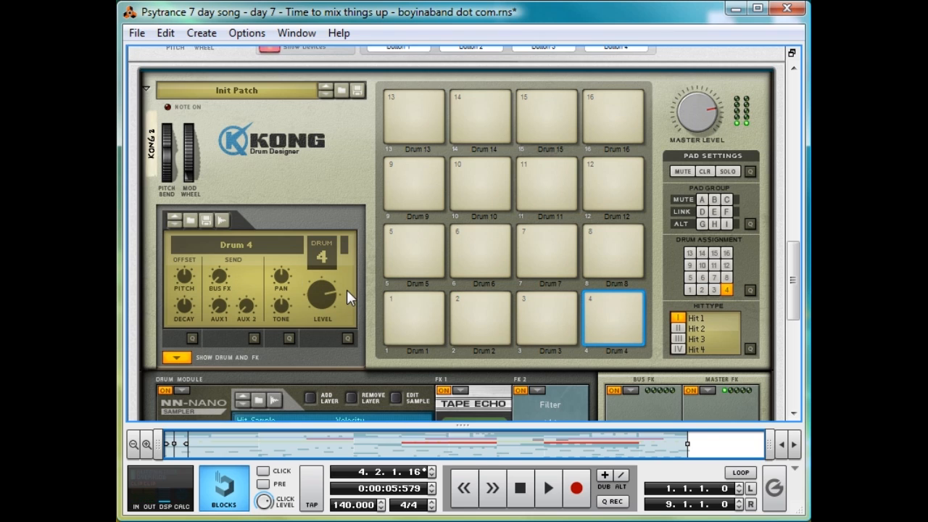
{"action": "left_click", "coordinate": [472, 248]}
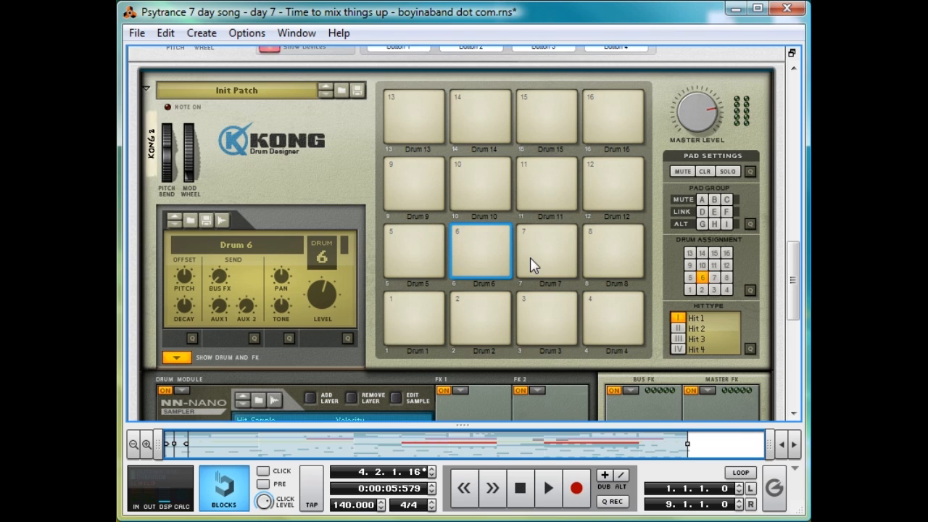
Try a Compressor in the FX 1 slot of Kong's Drum 6 and clear the slot again
{"action": "scroll", "coordinate": [486, 255], "scroll_direction": "down", "scroll_amount": 3}
{"action": "scroll", "coordinate": [487, 255], "scroll_direction": "down", "scroll_amount": 6}
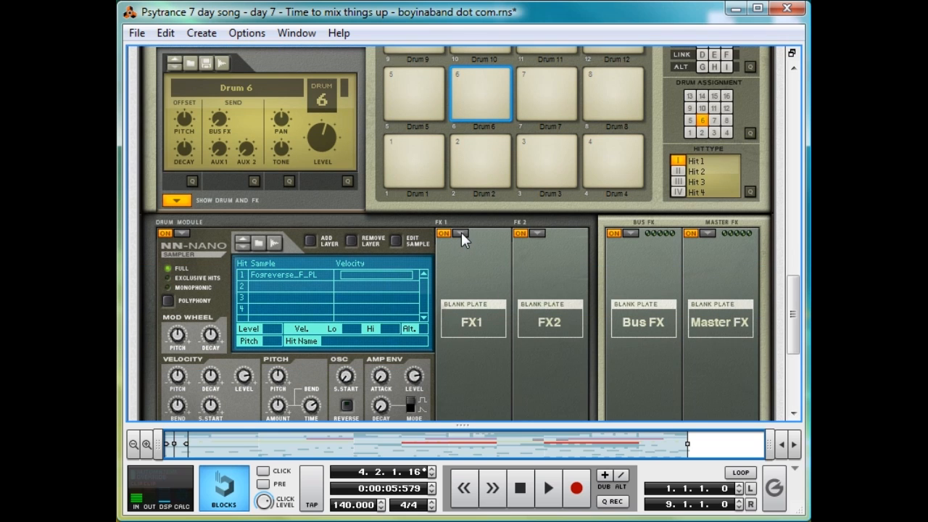
{"action": "left_click", "coordinate": [461, 232]}
{"action": "left_click", "coordinate": [497, 322]}
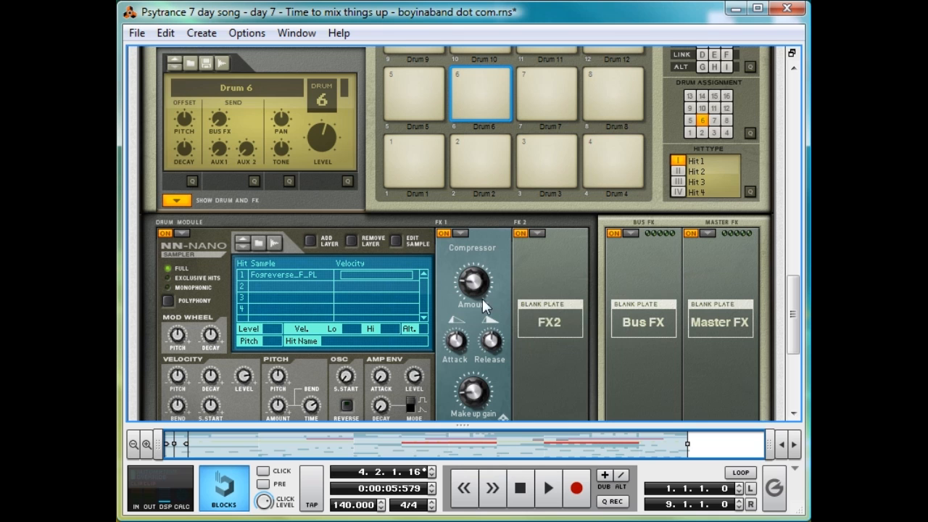
{"action": "left_click", "coordinate": [461, 234]}
{"action": "left_click", "coordinate": [471, 247]}
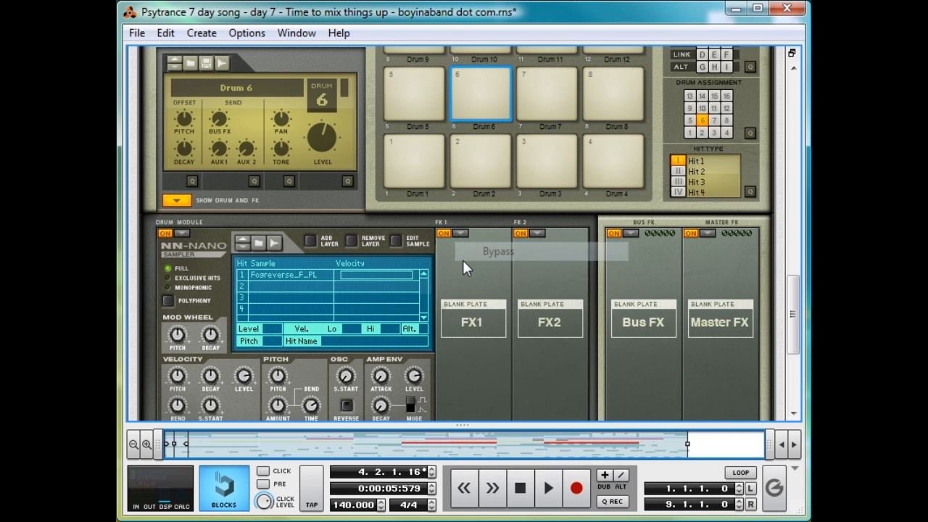
Collapse the FX combinator in the rack
{"action": "scroll", "coordinate": [530, 325], "scroll_direction": "up", "scroll_amount": 20}
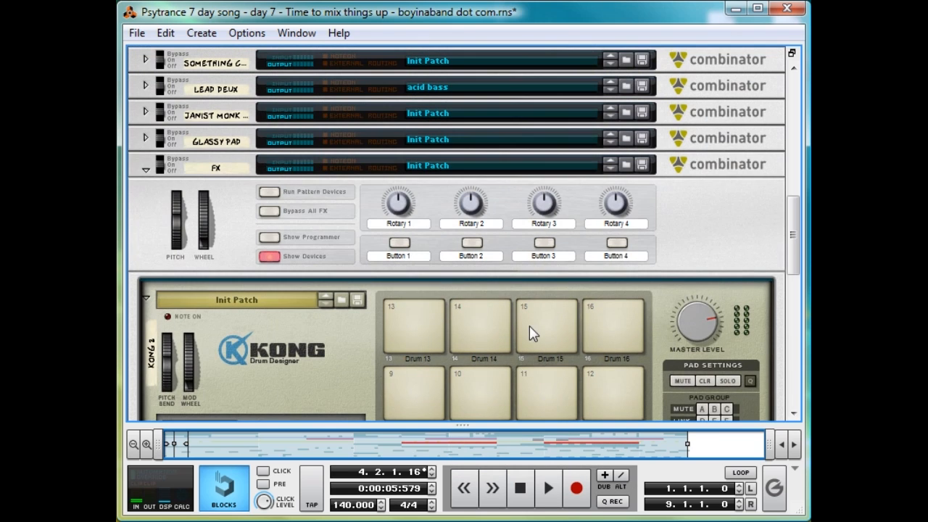
{"action": "left_click", "coordinate": [146, 169]}
{"action": "scroll", "coordinate": [334, 319], "scroll_direction": "up", "scroll_amount": 10}
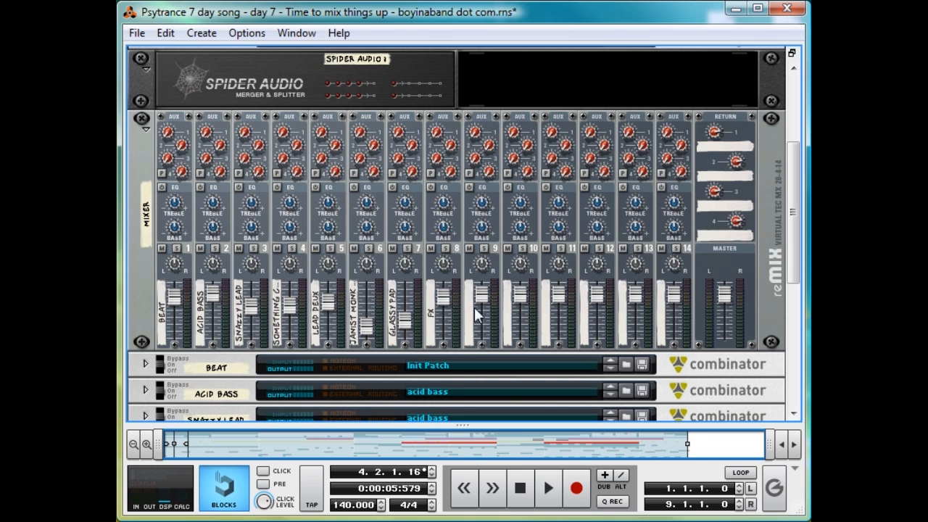
Load the Dance patch into the Mastering combinator and show its controls
{"action": "scroll", "coordinate": [491, 275], "scroll_direction": "up", "scroll_amount": 3}
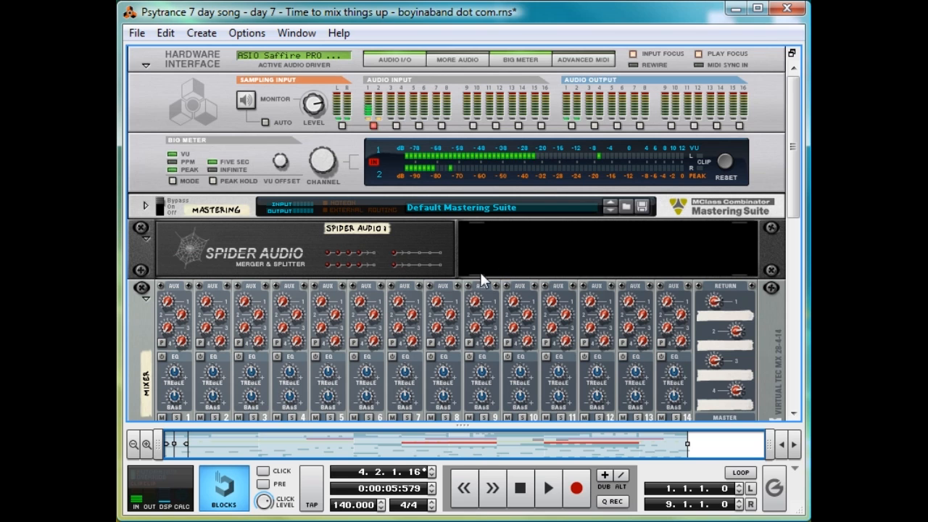
{"action": "left_click", "coordinate": [505, 210]}
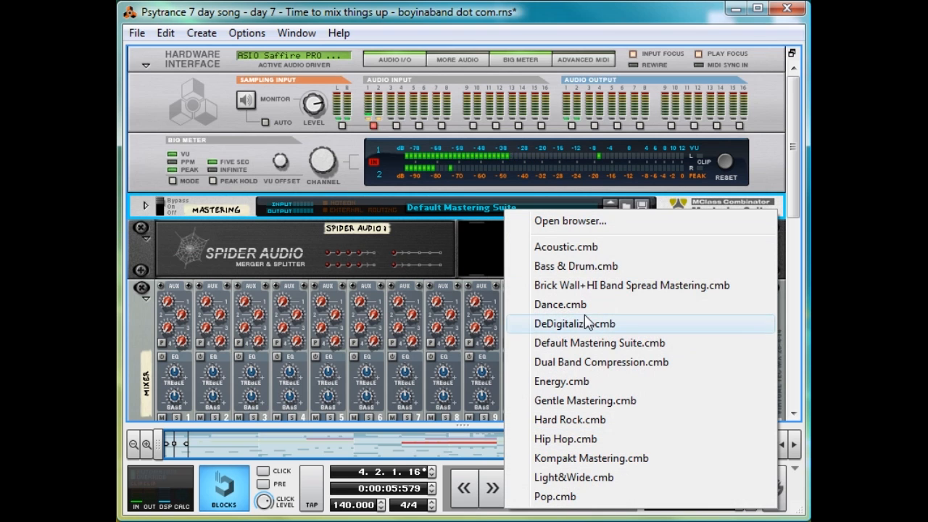
{"action": "left_click", "coordinate": [580, 304]}
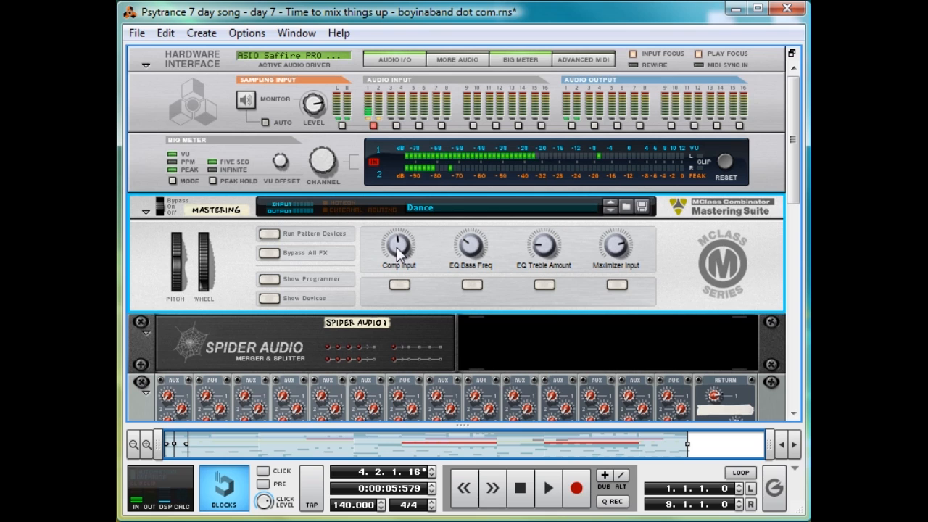
Set the Mastering combinator's Comp Input to 70 and raise its EQ Treble Amount while playing the song from the start
{"action": "mouse_move", "coordinate": [477, 255]}
{"action": "left_click", "coordinate": [522, 488]}
{"action": "key", "text": "space"}
{"action": "mouse_move", "coordinate": [401, 247]}
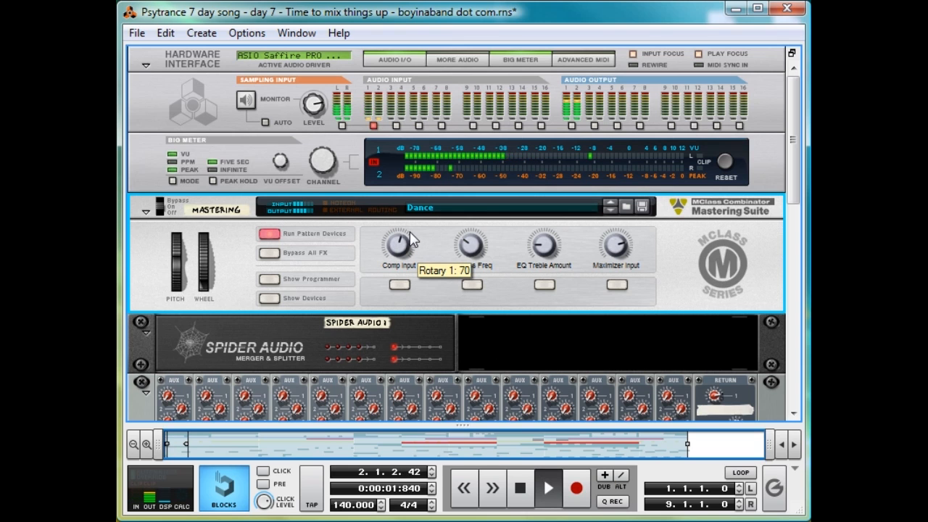
{"action": "key", "text": "space"}
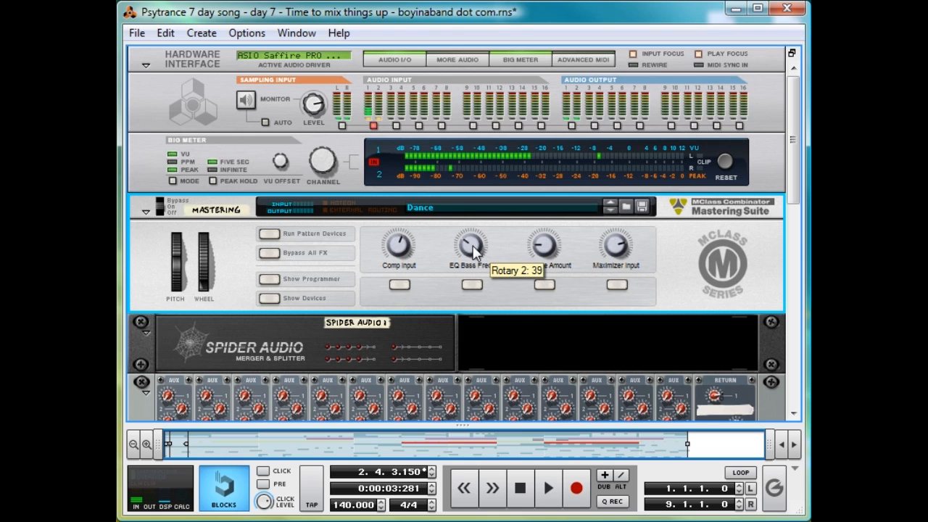
{"action": "key", "text": "space"}
{"action": "mouse_move", "coordinate": [558, 241]}
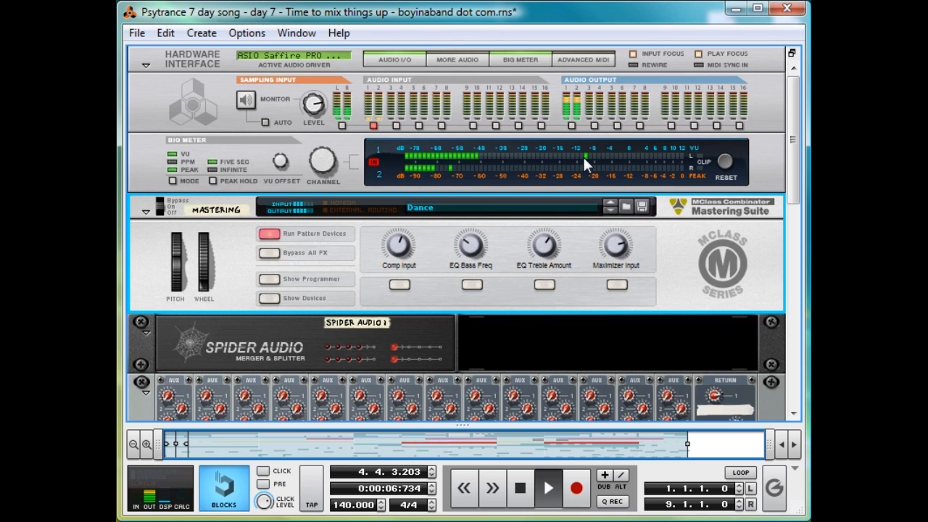
{"action": "key", "text": "space"}
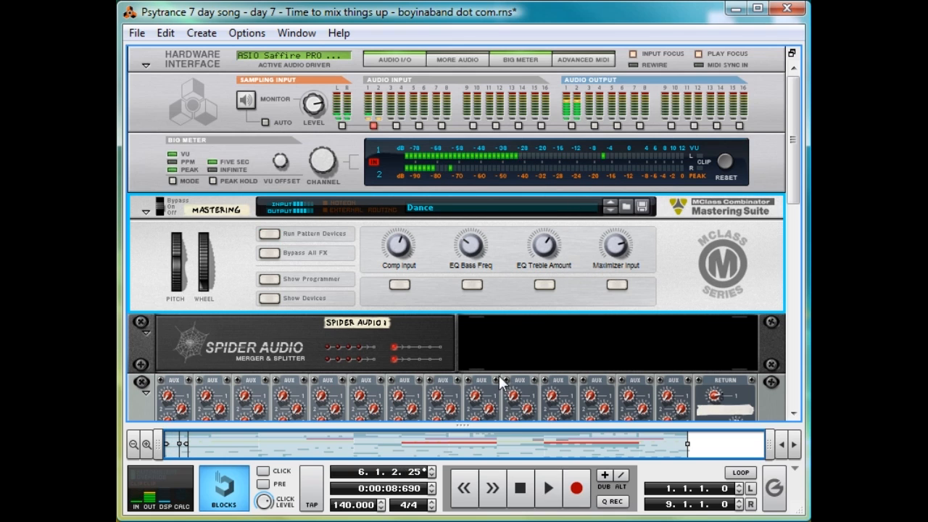
Reveal the sequencer temporarily to play a passage of the song around bar 52
{"action": "left_click_drag", "start_coordinate": [450, 425], "coordinate": [449, 266]}
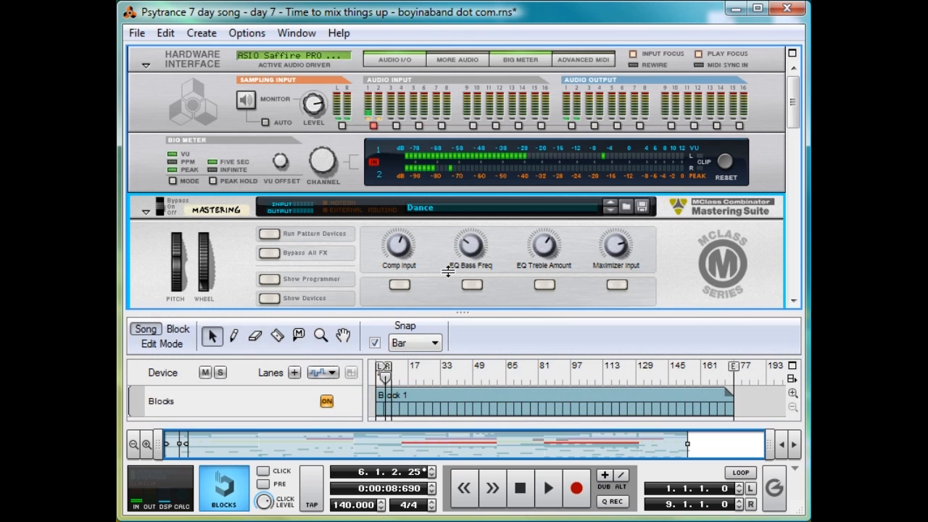
{"action": "left_click", "coordinate": [431, 332]}
{"action": "left_click", "coordinate": [477, 332]}
{"action": "key", "text": "space"}
{"action": "left_click_drag", "start_coordinate": [499, 268], "coordinate": [499, 424]}
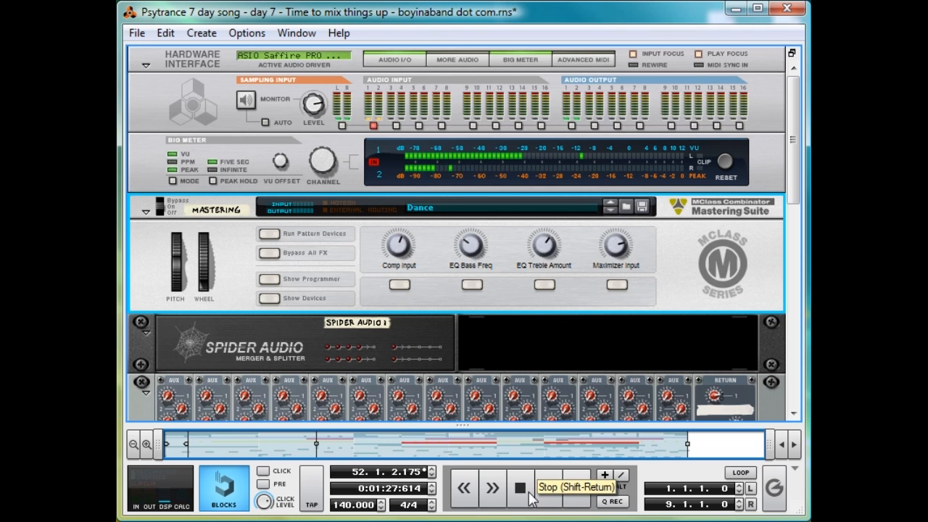
Show the devices inside the Mastering combinator and examine the Compressor, Equalizer, Stereo Imager and Maximizer meters during playback from bar 52
{"action": "left_click", "coordinate": [270, 299]}
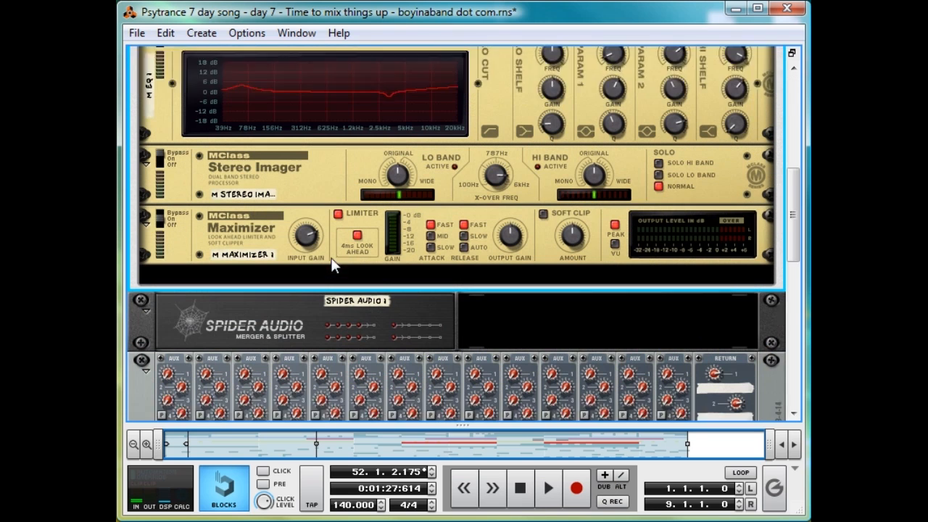
{"action": "scroll", "coordinate": [330, 255], "scroll_direction": "down", "scroll_amount": 2}
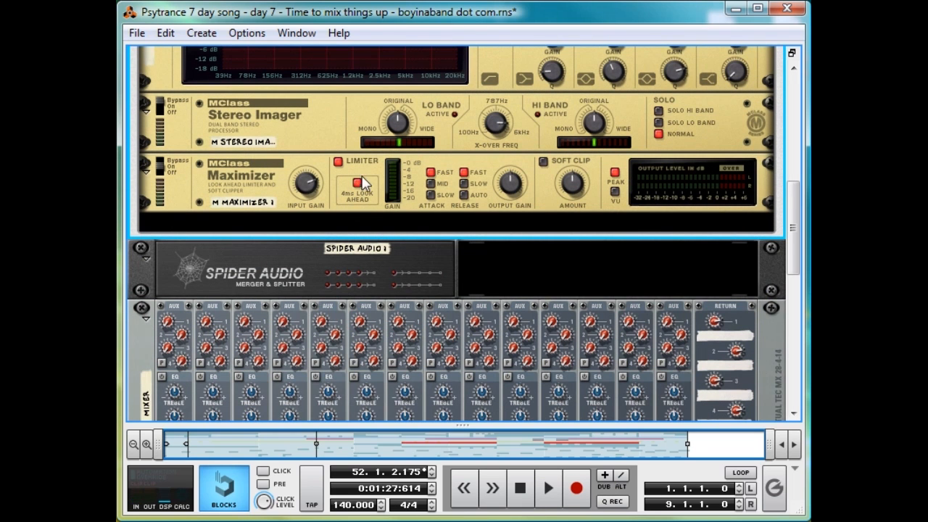
{"action": "scroll", "coordinate": [380, 239], "scroll_direction": "up", "scroll_amount": 4}
{"action": "key", "text": "space"}
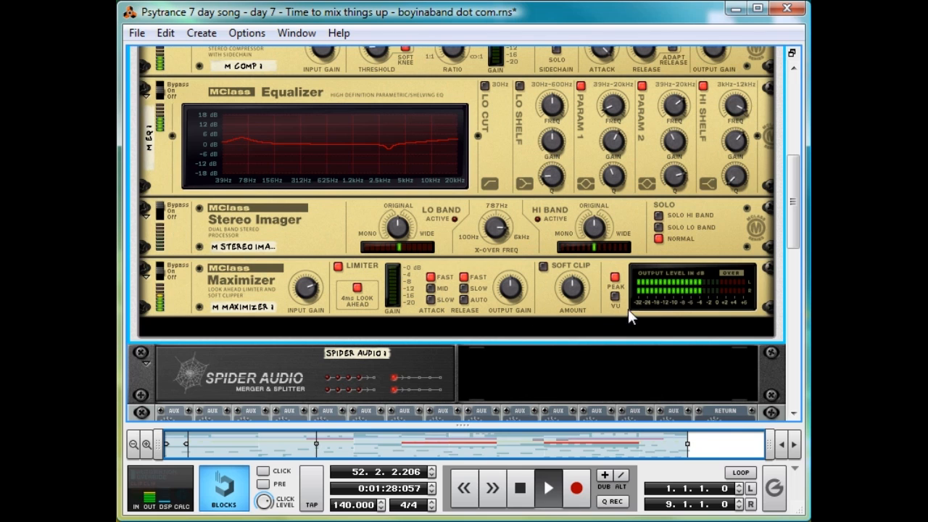
{"action": "scroll", "coordinate": [693, 305], "scroll_direction": "up", "scroll_amount": 2}
{"action": "scroll", "coordinate": [727, 336], "scroll_direction": "up", "scroll_amount": 2}
{"action": "key", "text": "space"}
{"action": "scroll", "coordinate": [731, 341], "scroll_direction": "up", "scroll_amount": 2}
{"action": "scroll", "coordinate": [730, 337], "scroll_direction": "down", "scroll_amount": 2}
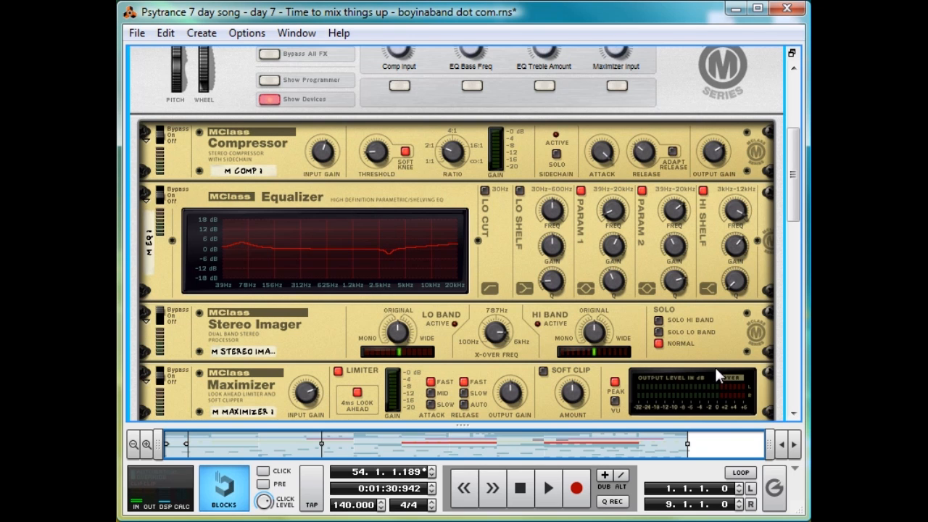
{"action": "scroll", "coordinate": [714, 376], "scroll_direction": "down", "scroll_amount": 2}
{"action": "key", "text": "space"}
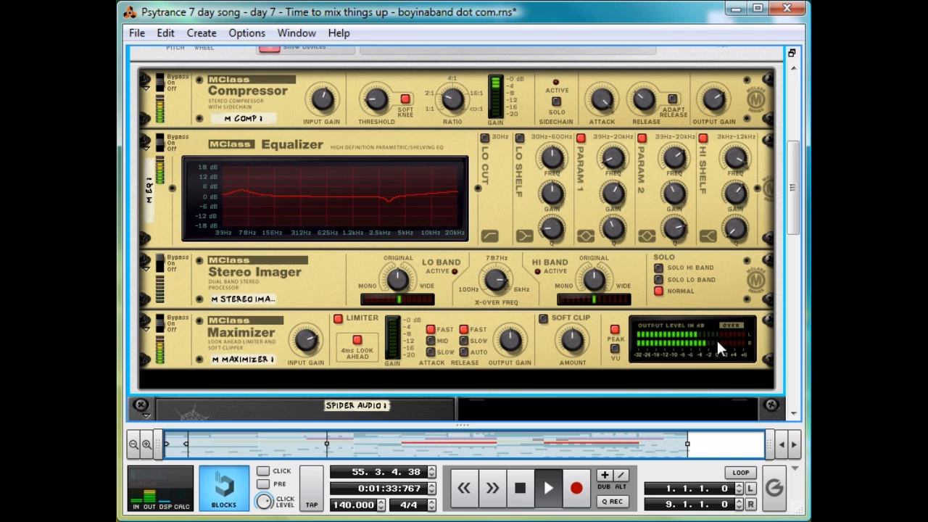
{"action": "key", "text": "space"}
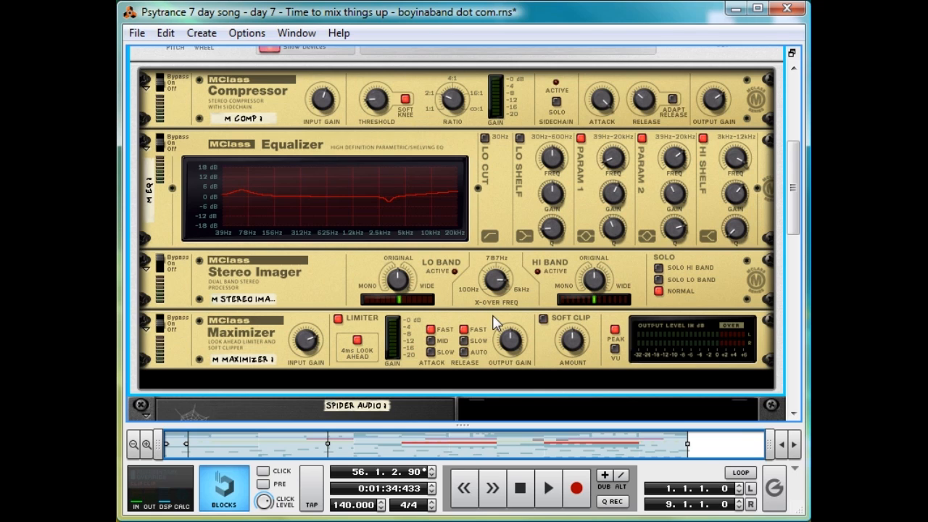
Select all the mastering devices and switch the Compressor's bypass during playback to compare the output level
{"action": "left_click", "coordinate": [628, 346]}
{"action": "key", "text": "space"}
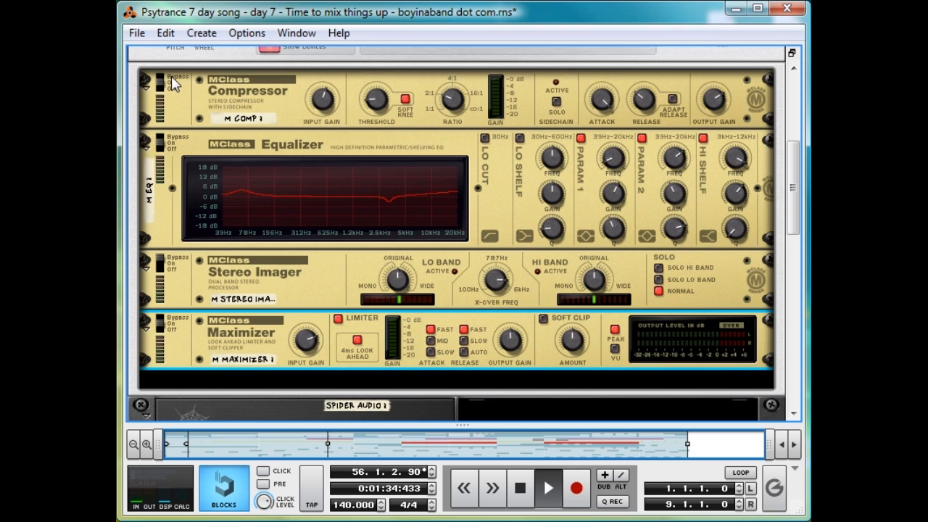
{"action": "key", "text": "ctrl+a"}
{"action": "left_click", "coordinate": [164, 77]}
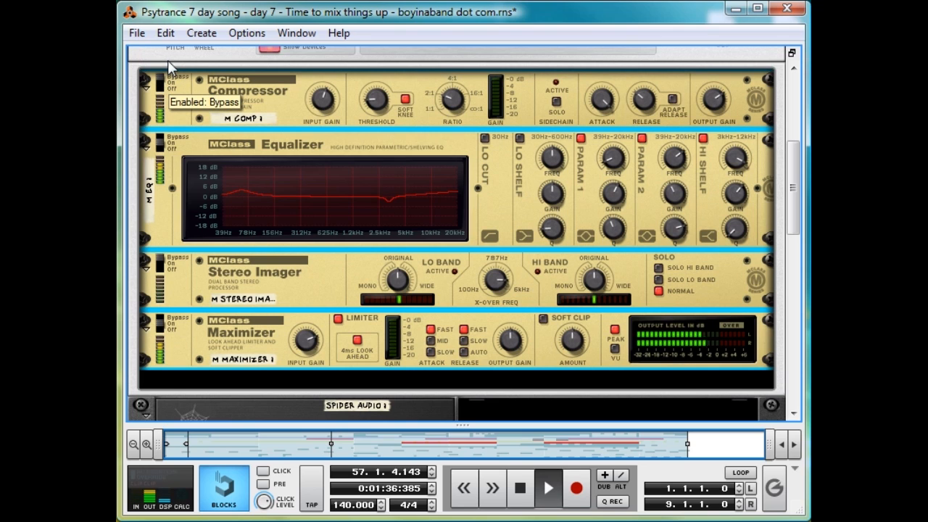
{"action": "left_click", "coordinate": [161, 86]}
{"action": "left_click", "coordinate": [160, 93]}
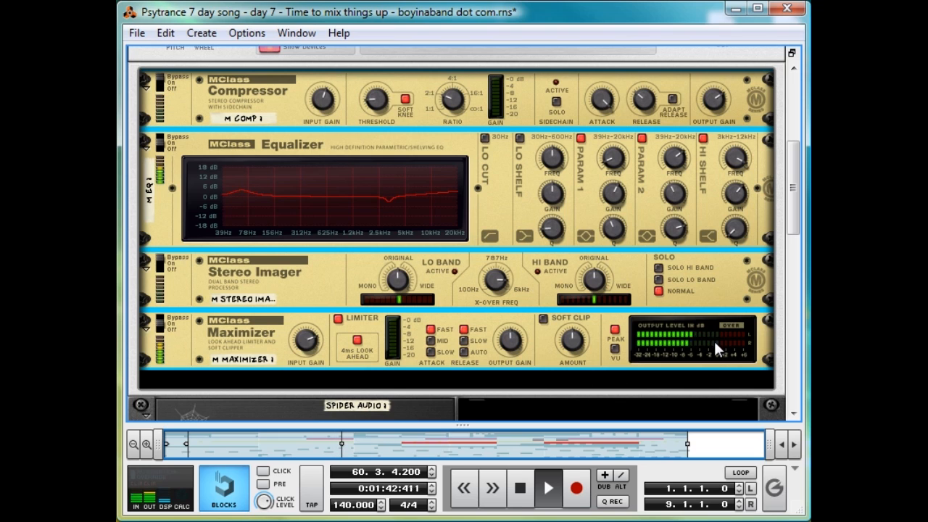
{"action": "key", "text": "space"}
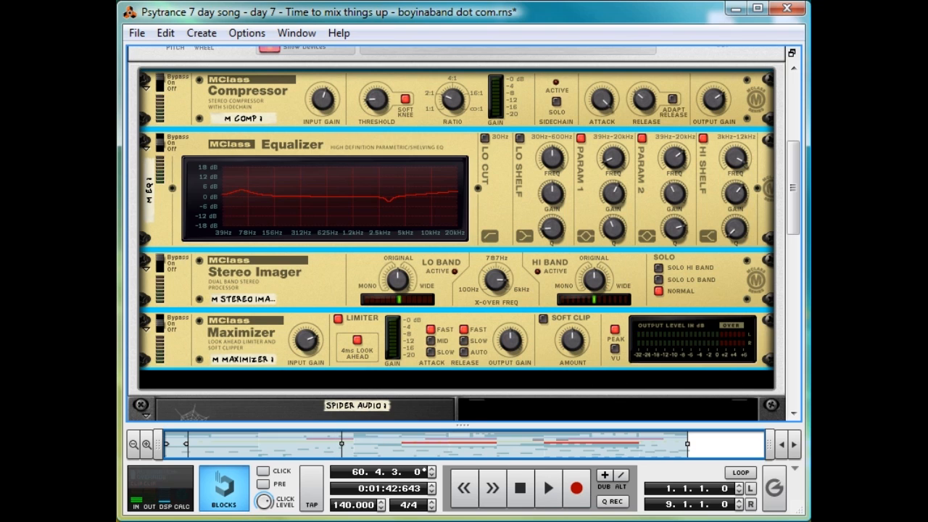
Collapse the Mastering combinator above the mixer
{"action": "left_click", "coordinate": [163, 89]}
{"action": "scroll", "coordinate": [425, 167], "scroll_direction": "up", "scroll_amount": 5}
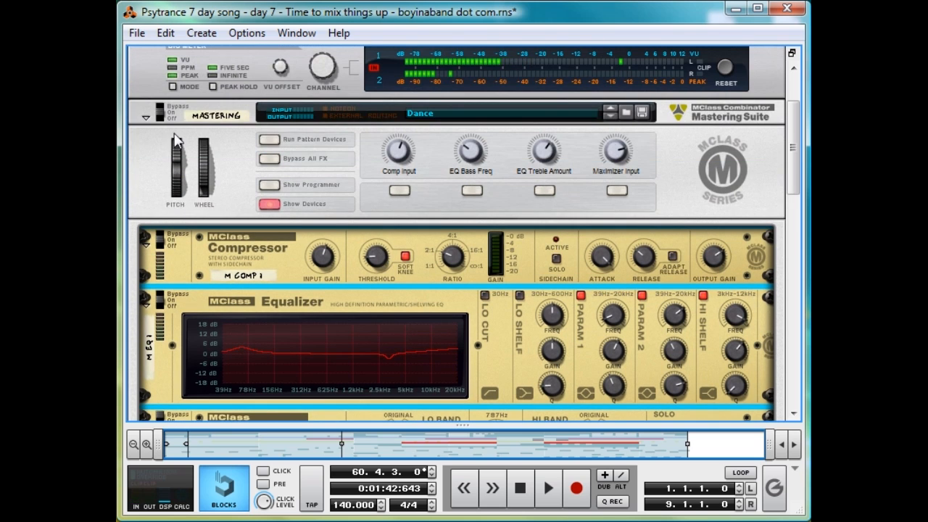
{"action": "left_click", "coordinate": [144, 114]}
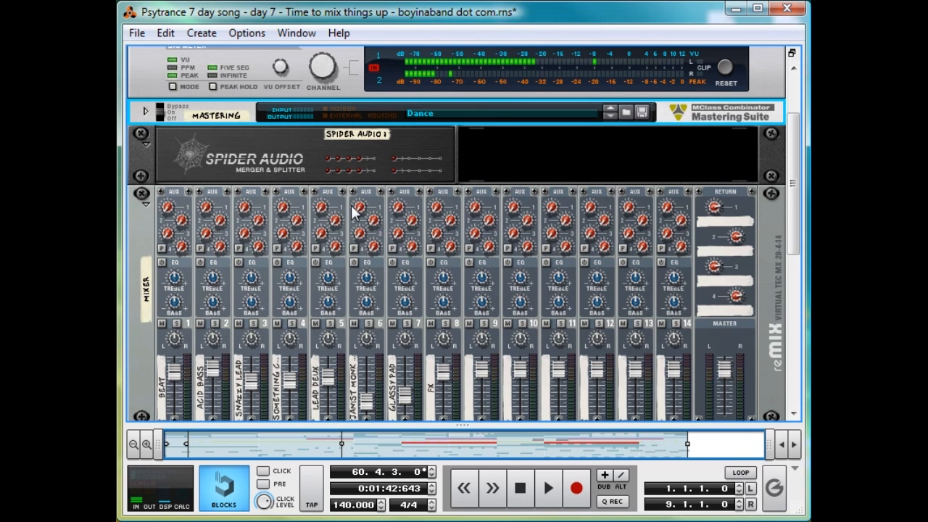